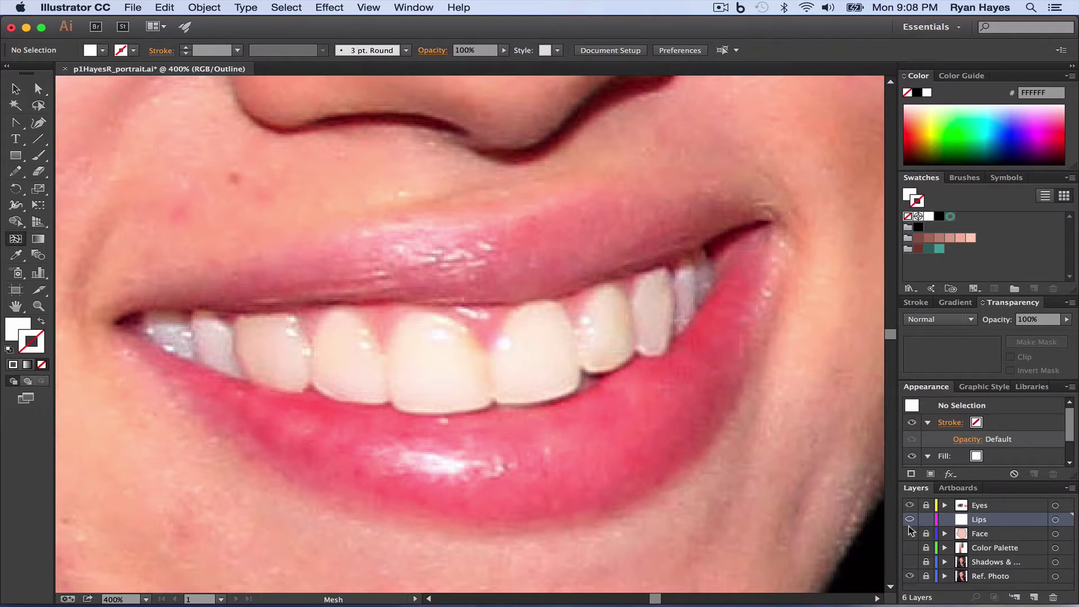
# Leave Outline mode with Cmd+Y so the lips close-up shows in Preview.
pyautogui.press('super+y')
# Draw a no-fill rectangle across the mouth and shift it down over the lower lip.
pyautogui.click(15, 158)
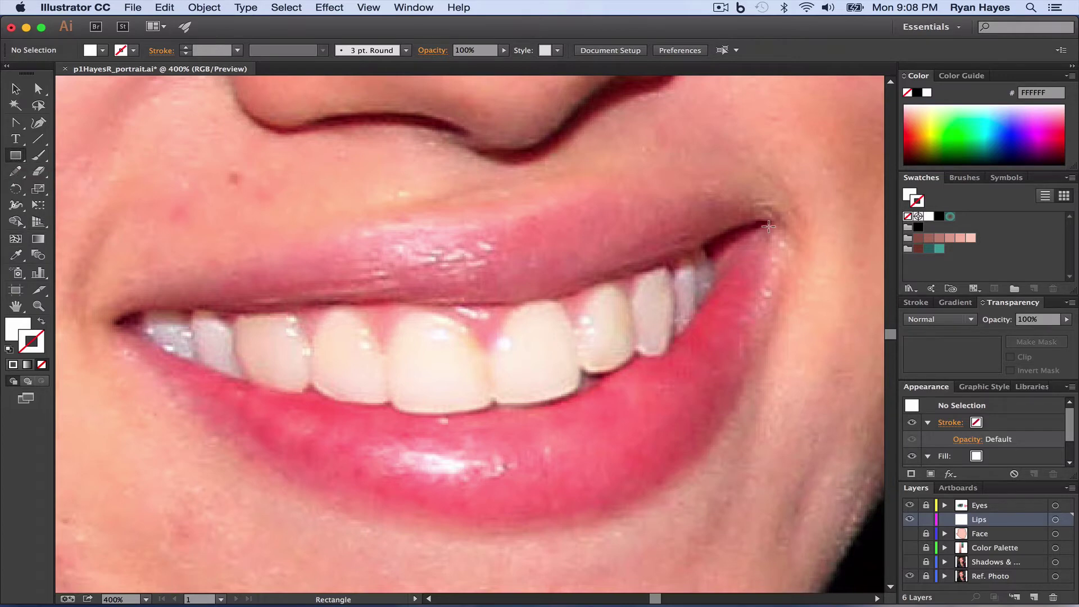
pyautogui.click(910, 196)
pyautogui.click(907, 216)
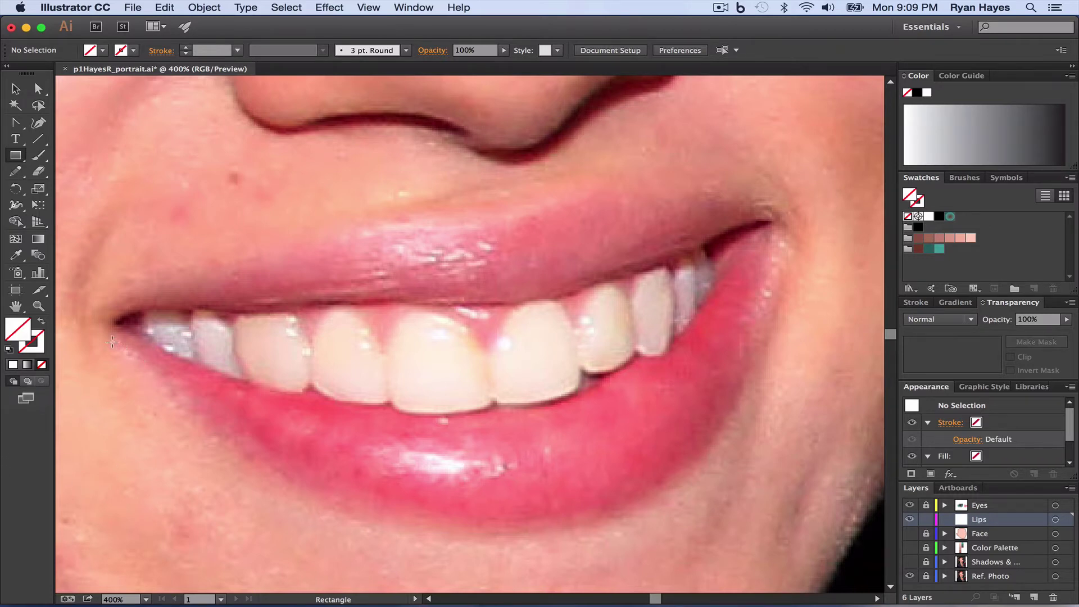
pyautogui.moveTo(113, 344); pyautogui.dragTo(804, 426)
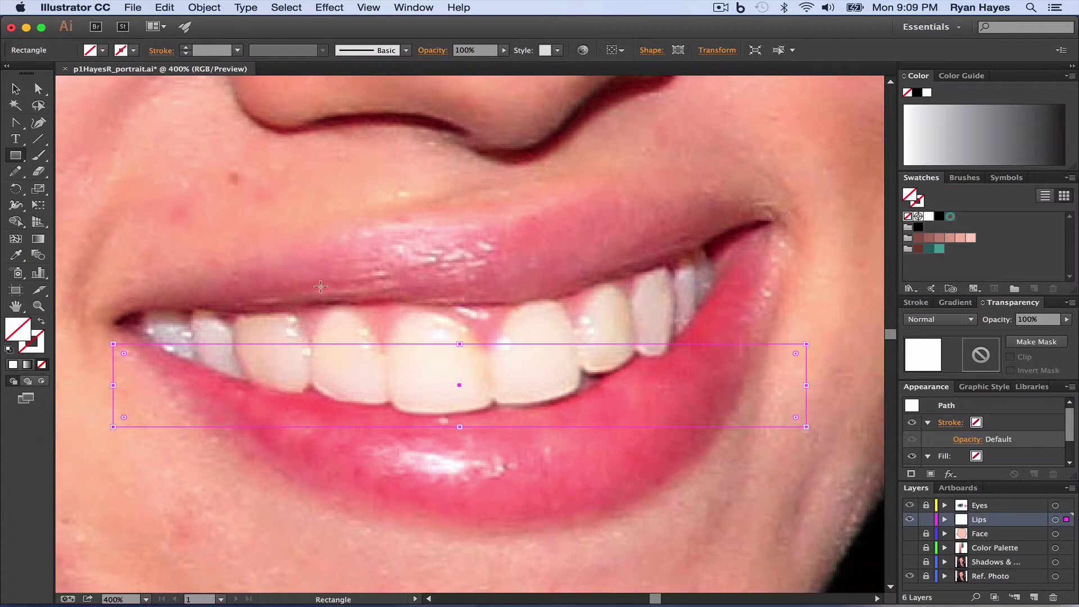
pyautogui.click(16, 89)
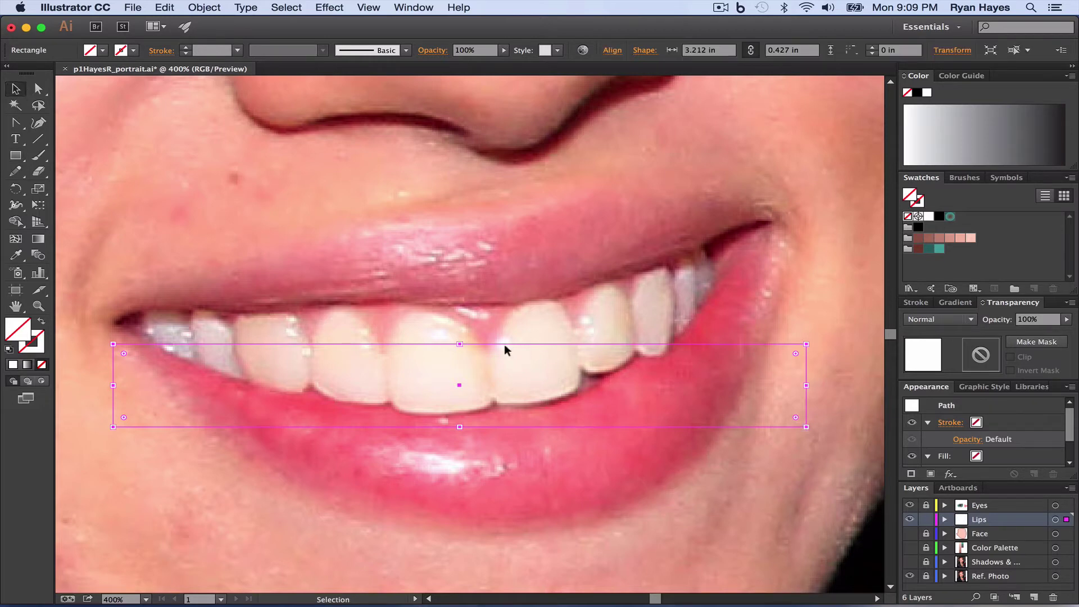
pyautogui.moveTo(454, 381); pyautogui.dragTo(451, 432)
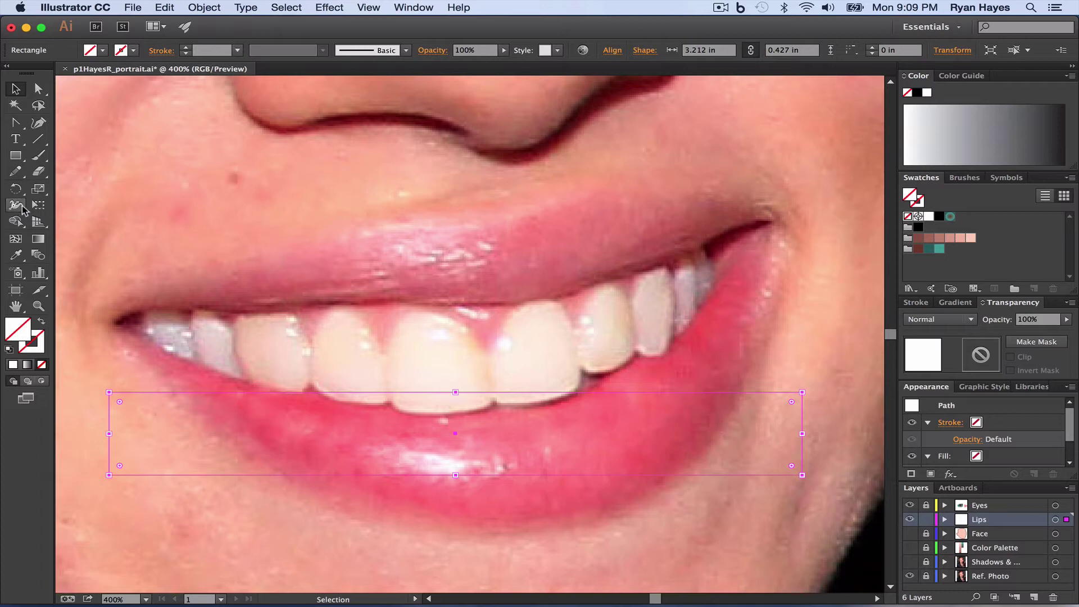
# Make the rectangle a white four-patch mesh, then show the Lips layer as outlines.
pyautogui.click(17, 239)
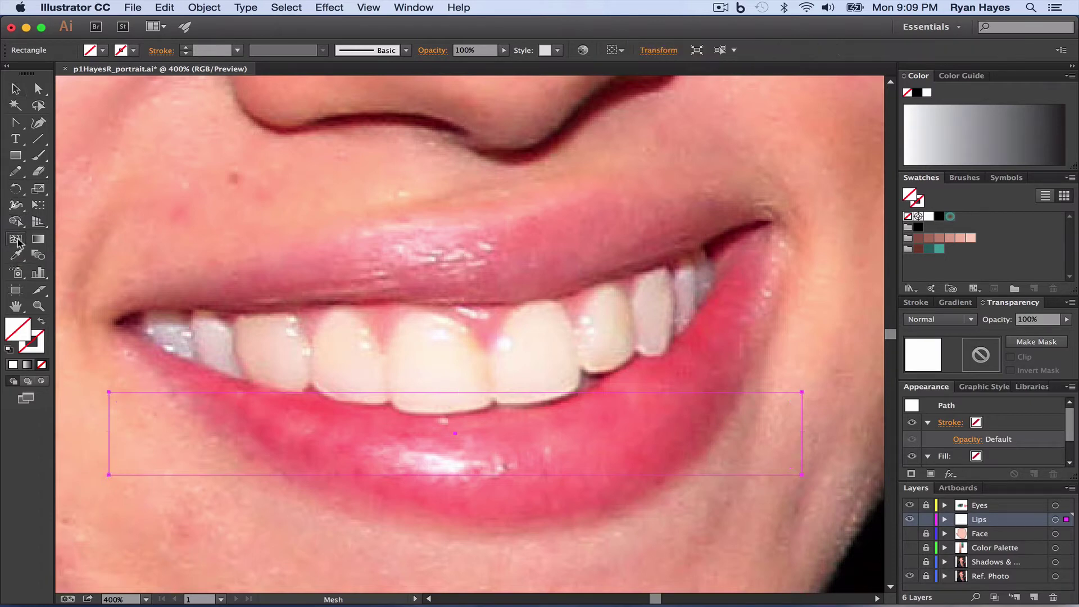
pyautogui.click(455, 433)
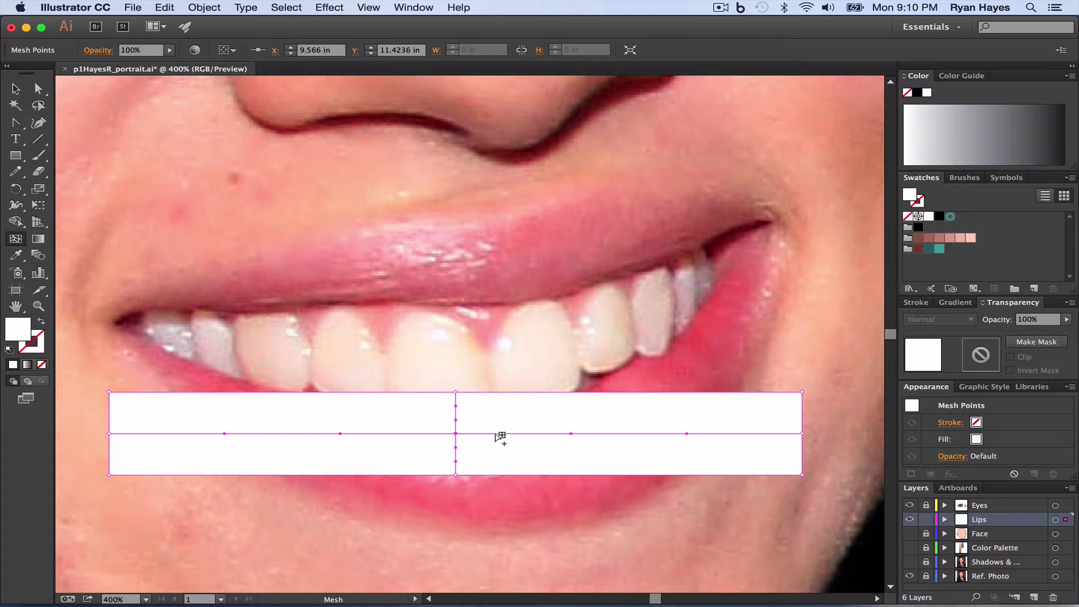
pyautogui.keyDown('super'); pyautogui.click(909, 518); pyautogui.keyUp('super')
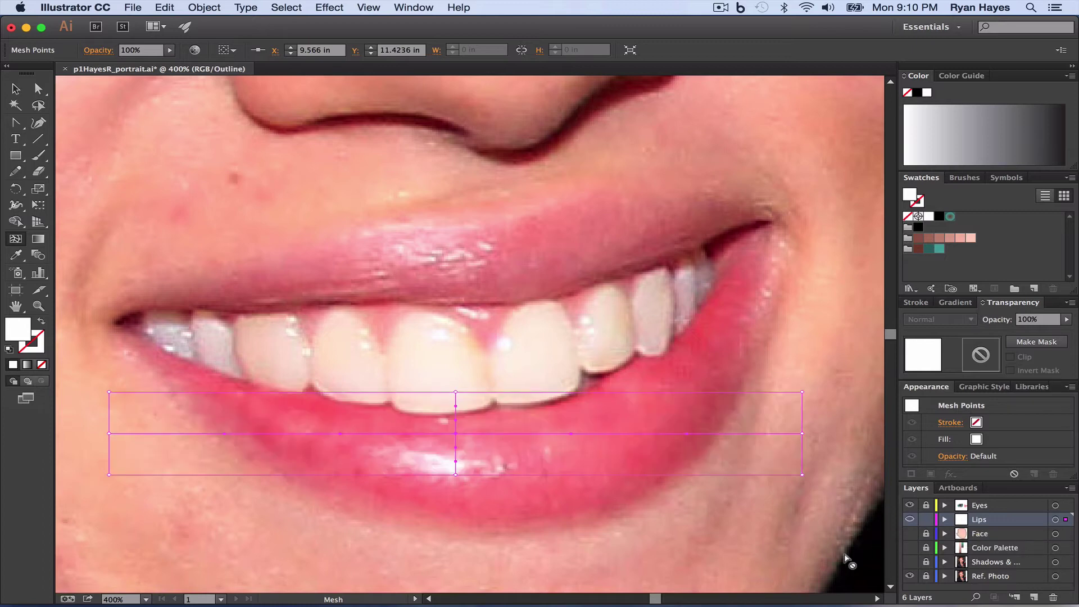
# Show the Navigator panel and add two horizontal and two vertical mesh lines to the lip mesh.
pyautogui.click(412, 7)
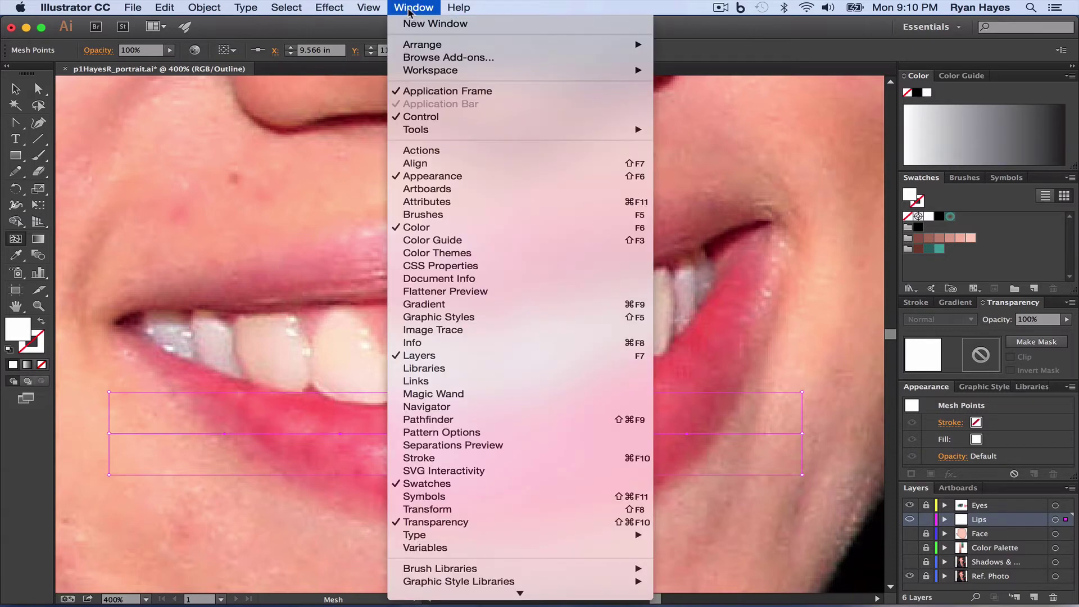
pyautogui.click(455, 415)
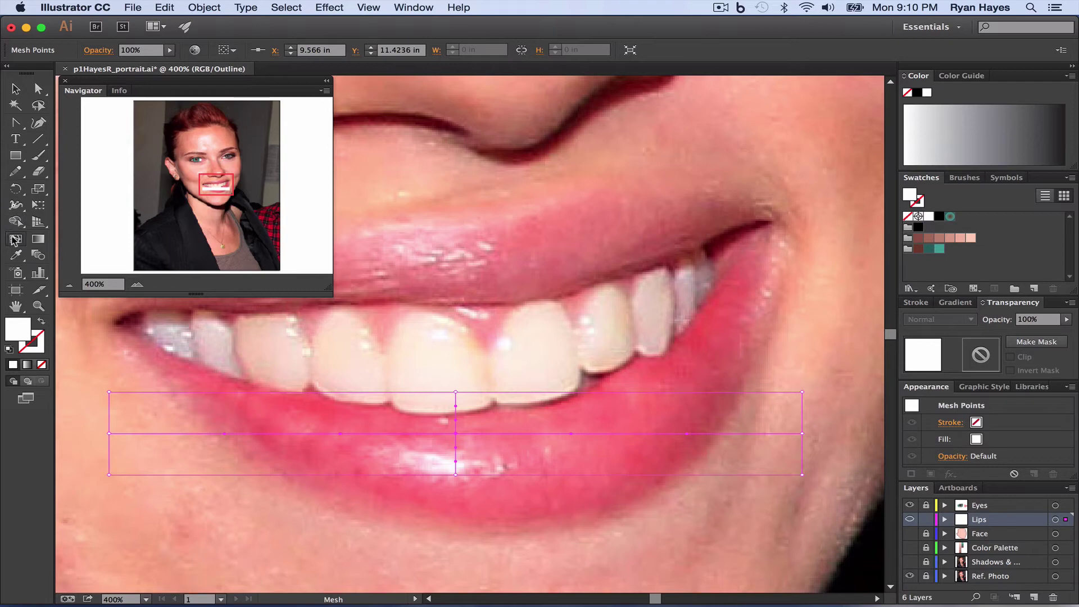
pyautogui.click(109, 413)
pyautogui.click(109, 456)
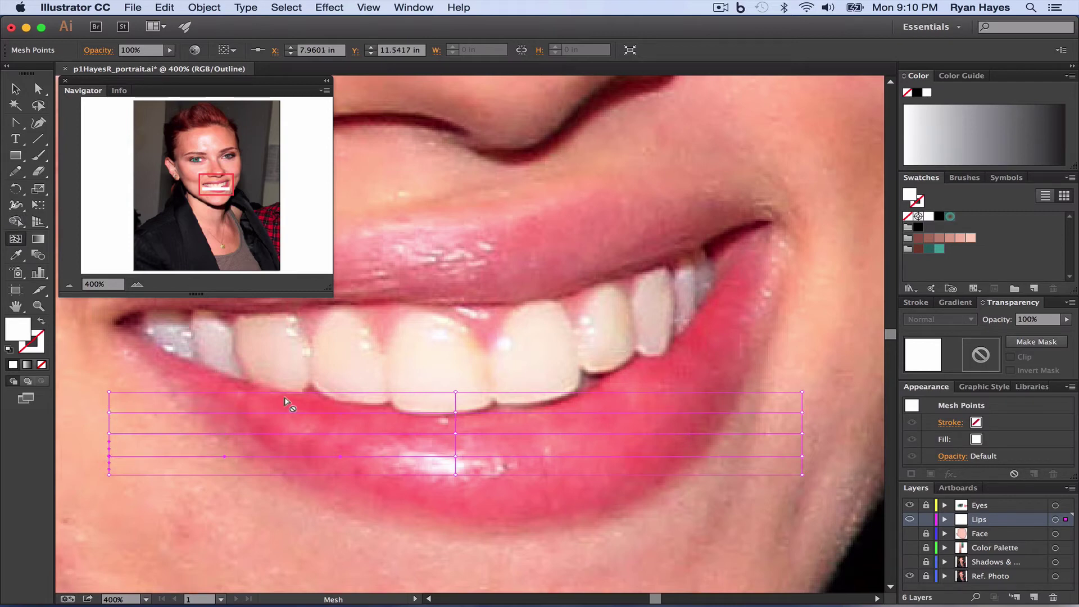
pyautogui.click(309, 392)
pyautogui.click(639, 392)
# Select the left-edge mesh points and scale them vertically to pinch the left end.
pyautogui.press('a')
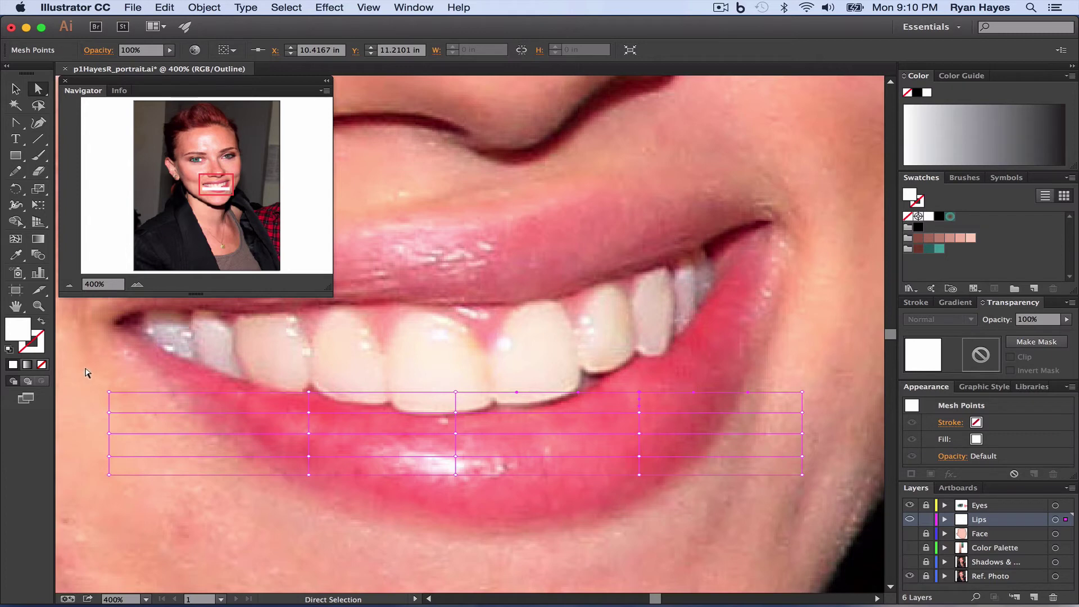
pyautogui.moveTo(97, 375); pyautogui.dragTo(107, 491)
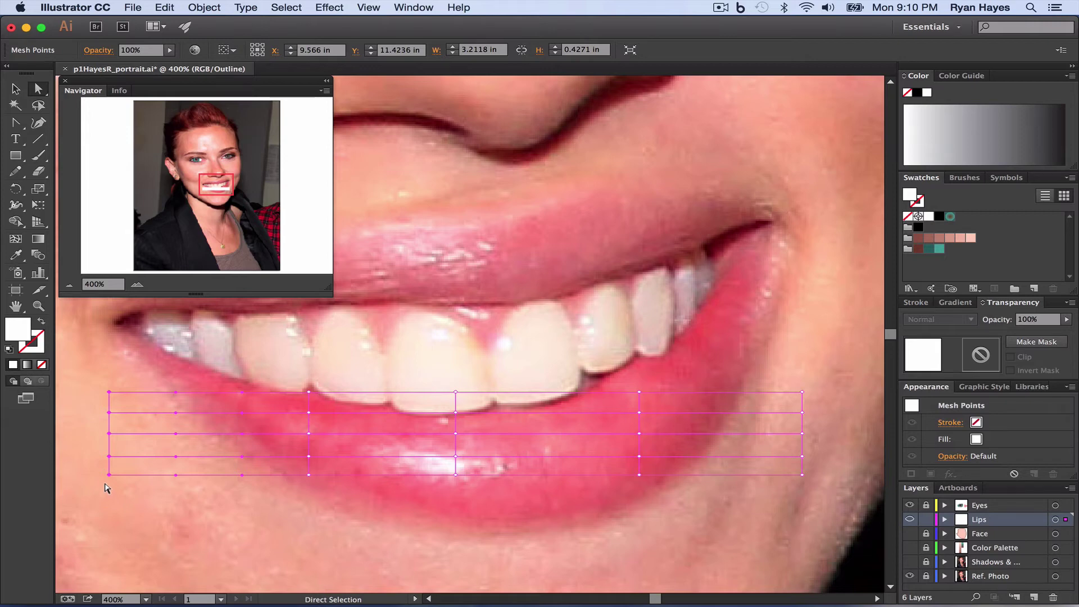
pyautogui.press('s')
pyautogui.moveTo(95, 415); pyautogui.dragTo(91, 430)
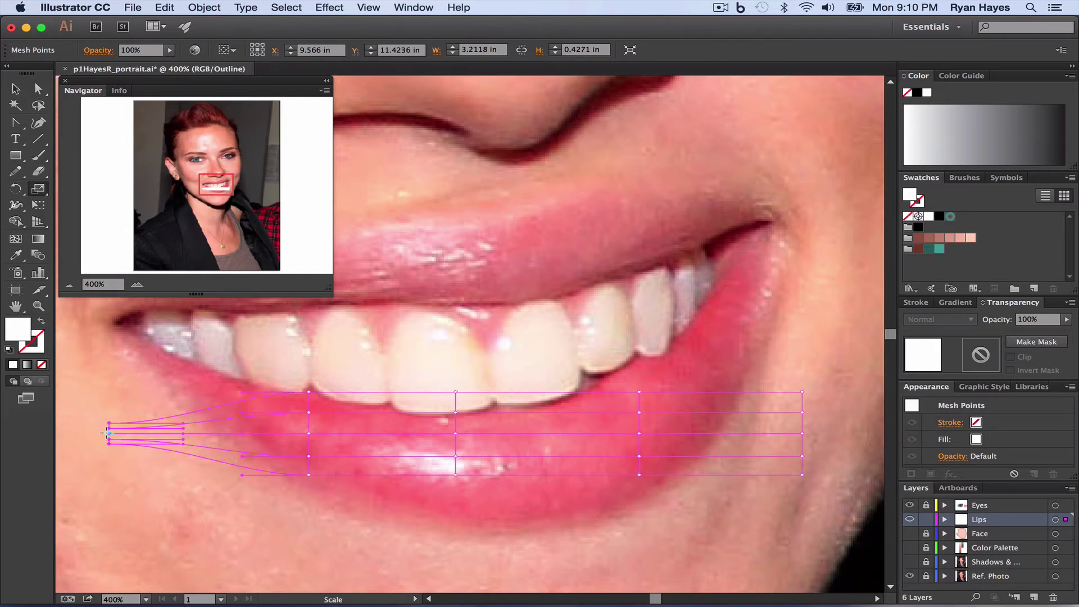
# Select the right-end mesh points and scale them vertically to pinch the right end.
pyautogui.press('a')
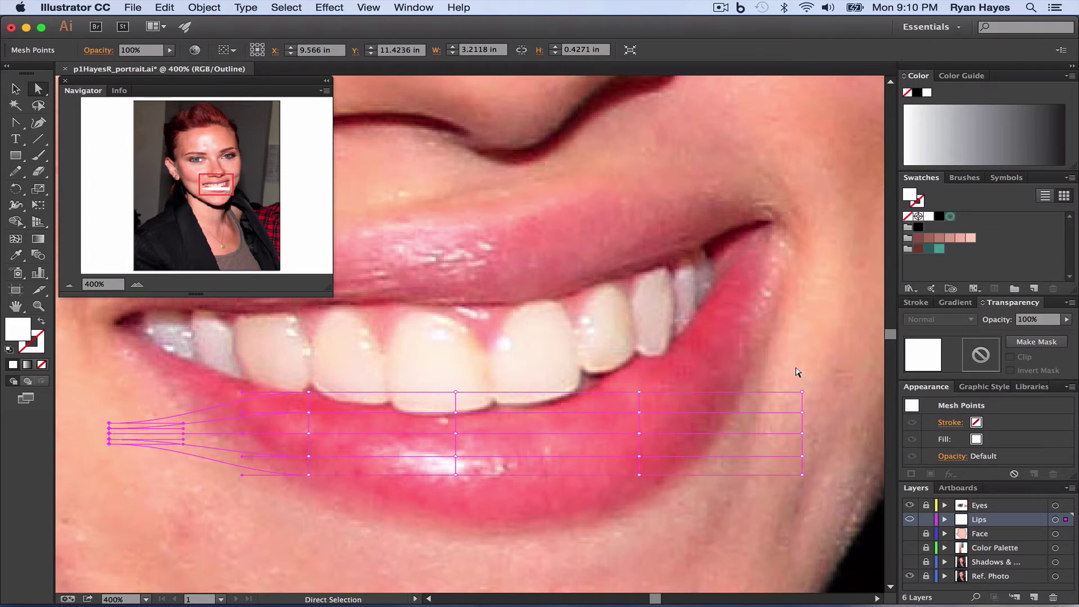
pyautogui.moveTo(800, 371); pyautogui.dragTo(806, 491)
pyautogui.press('s')
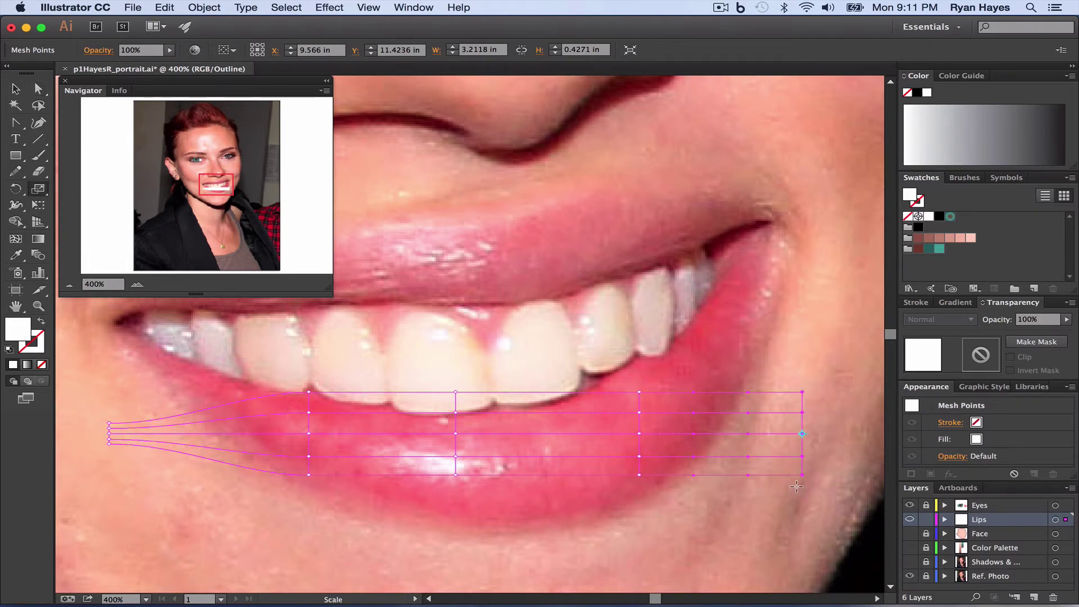
pyautogui.moveTo(819, 430); pyautogui.dragTo(814, 427)
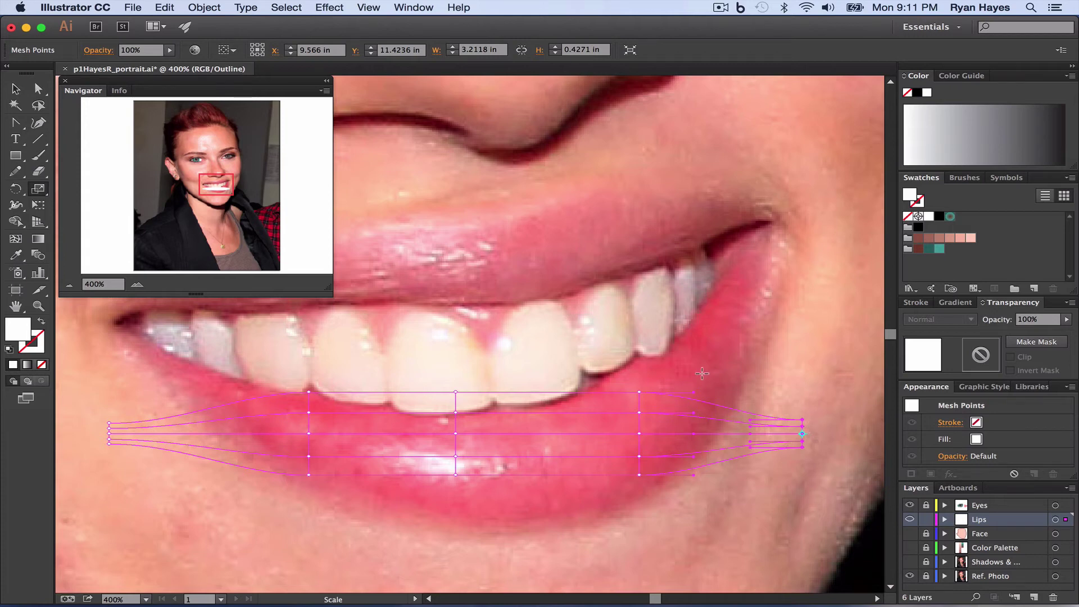
# Drag the pinched right end up to the right mouth corner and curve the left end into the left corner.
pyautogui.press('a')
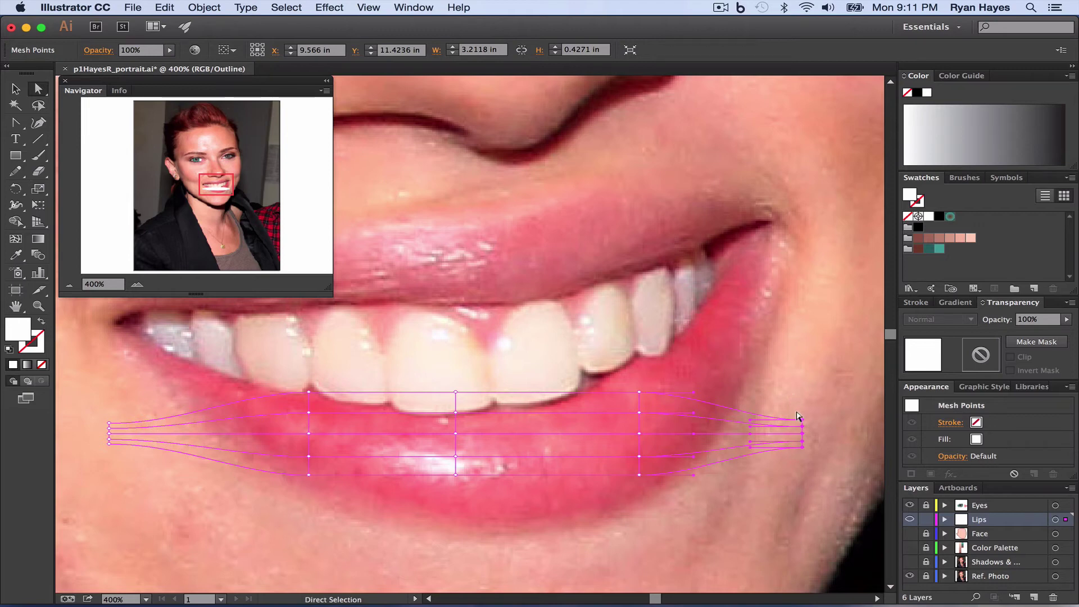
pyautogui.moveTo(802, 431); pyautogui.dragTo(767, 251)
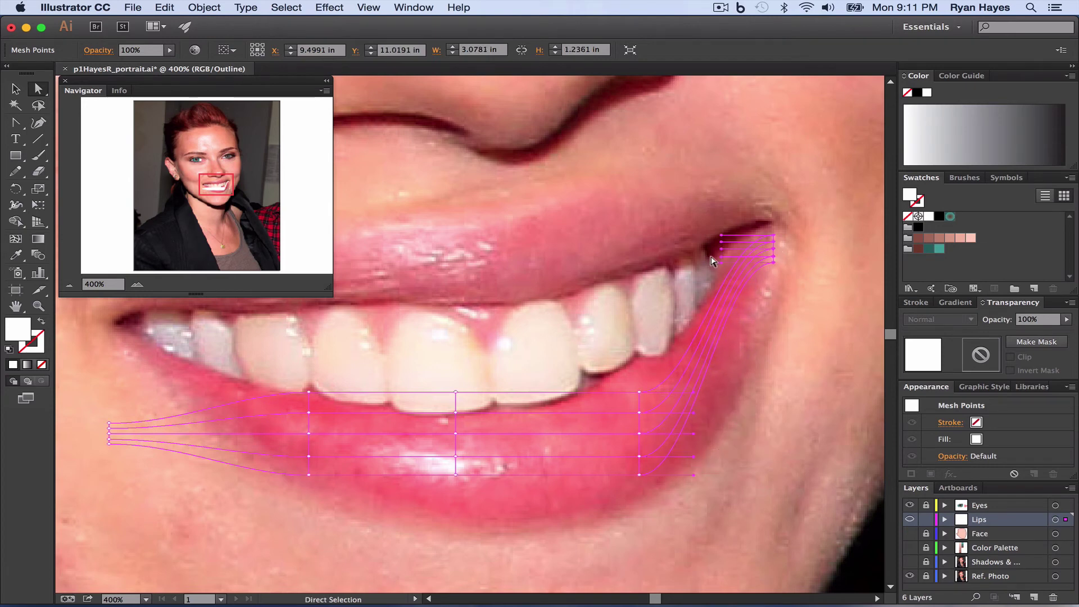
pyautogui.moveTo(714, 258); pyautogui.dragTo(741, 236)
pyautogui.click(775, 261)
pyautogui.moveTo(85, 398); pyautogui.dragTo(103, 335)
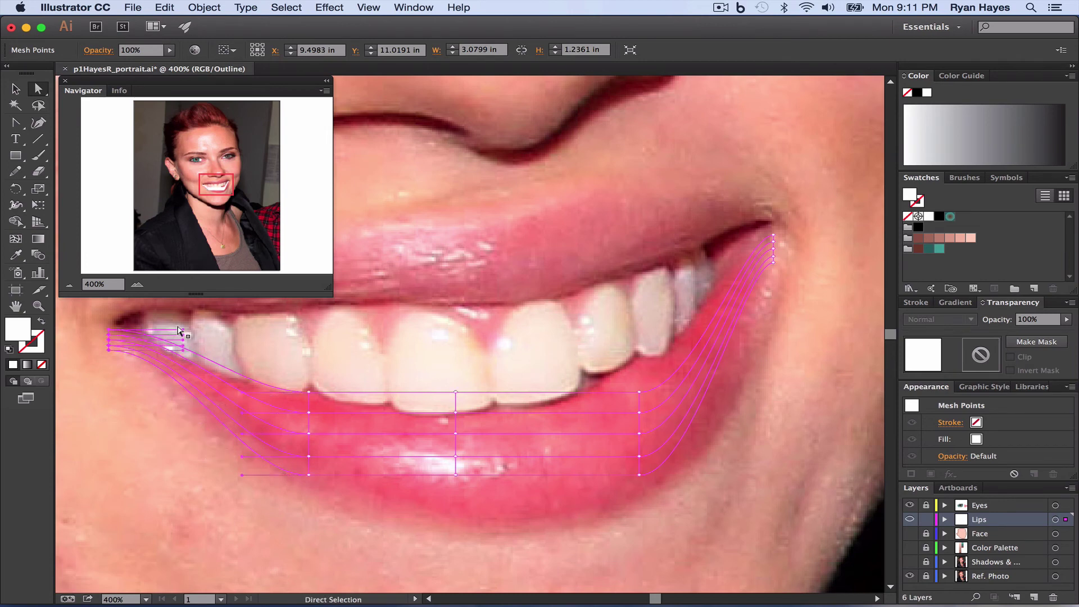
pyautogui.moveTo(180, 329); pyautogui.dragTo(161, 352)
# Pull the bottom mesh points down to the lower lip edge and smooth their handles.
pyautogui.click(455, 475)
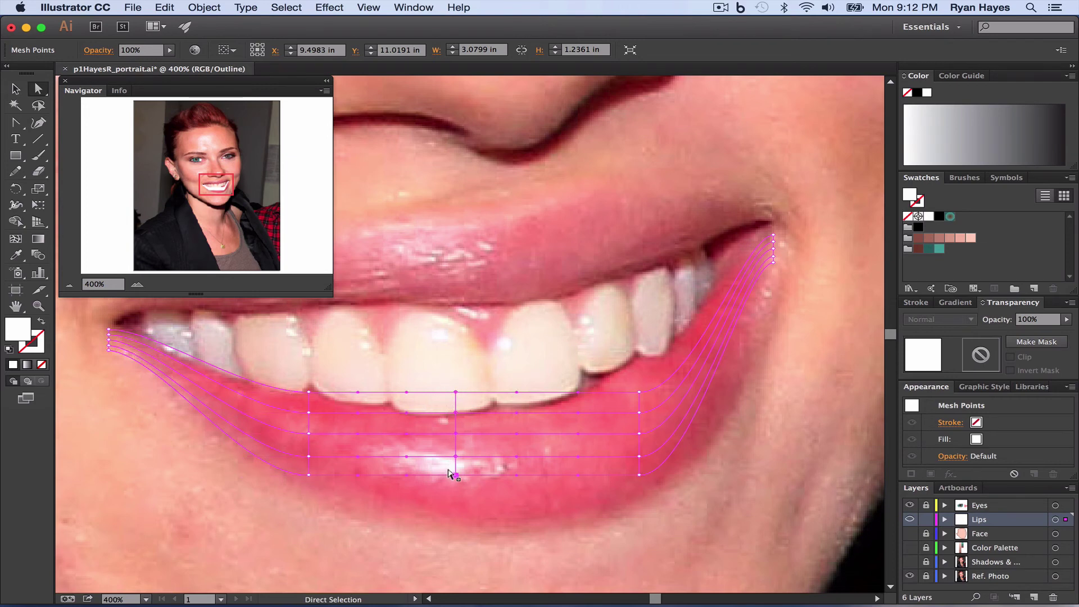
pyautogui.moveTo(449, 471); pyautogui.dragTo(492, 525)
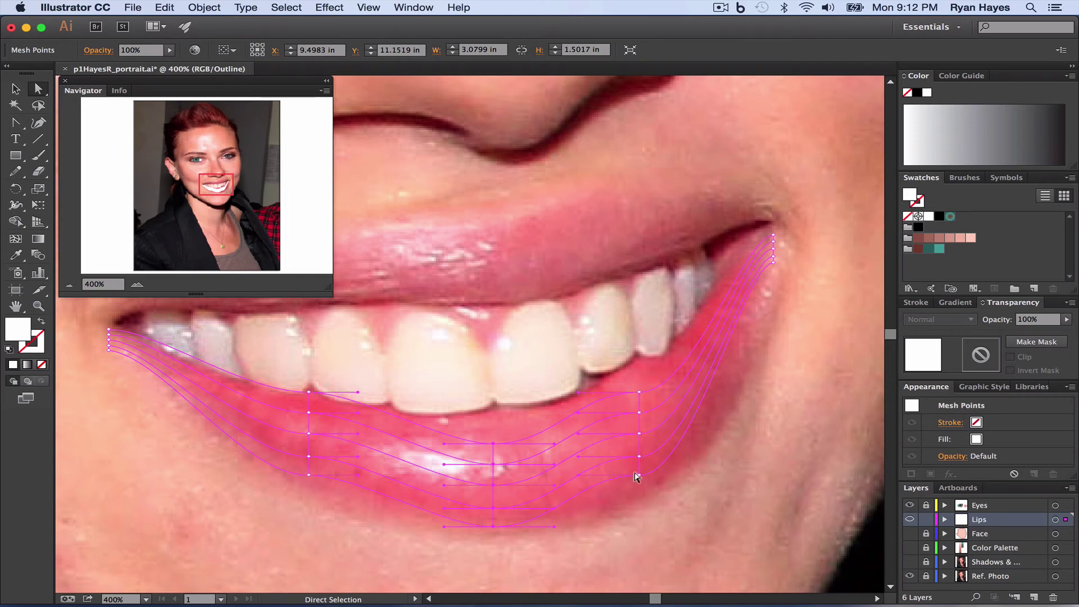
pyautogui.moveTo(635, 476); pyautogui.dragTo(639, 498)
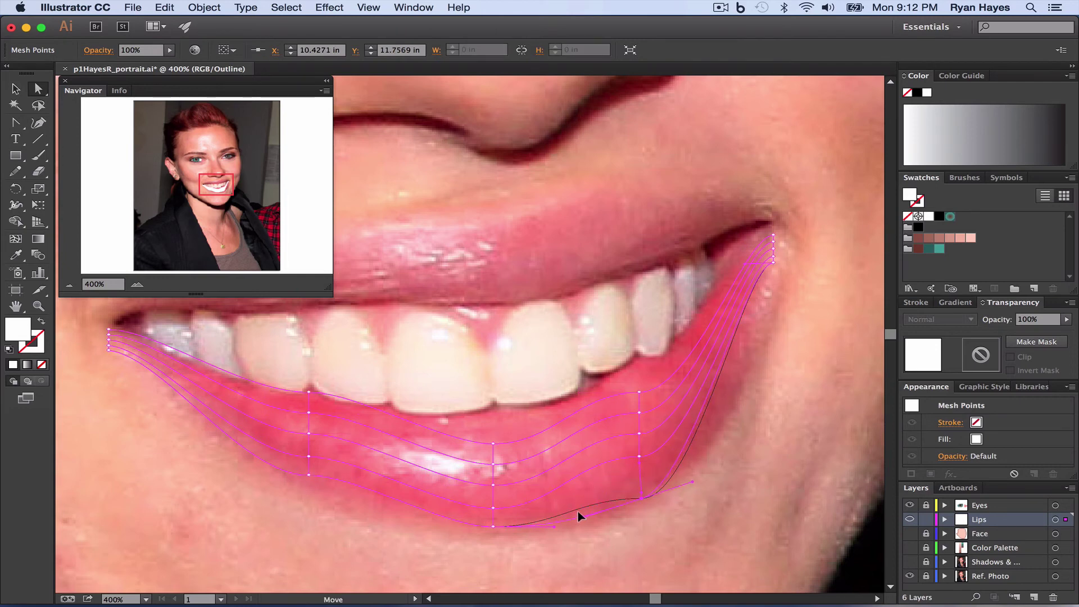
pyautogui.moveTo(692, 482); pyautogui.dragTo(731, 480)
pyautogui.moveTo(739, 260); pyautogui.dragTo(753, 279)
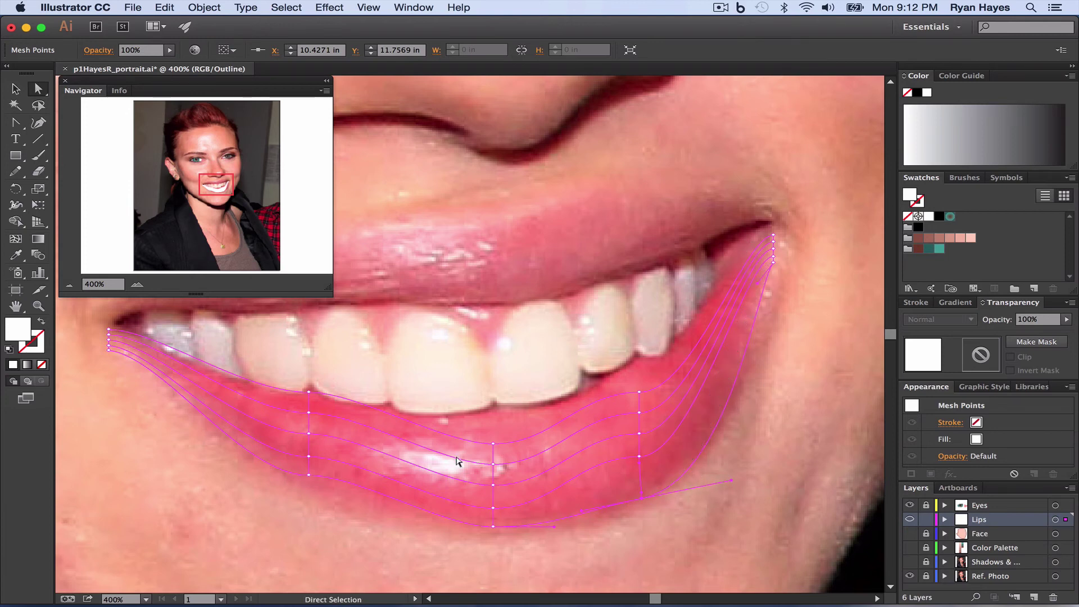
pyautogui.click(303, 470)
pyautogui.moveTo(354, 473); pyautogui.dragTo(301, 477)
pyautogui.click(306, 456)
pyautogui.moveTo(235, 453); pyautogui.dragTo(245, 436)
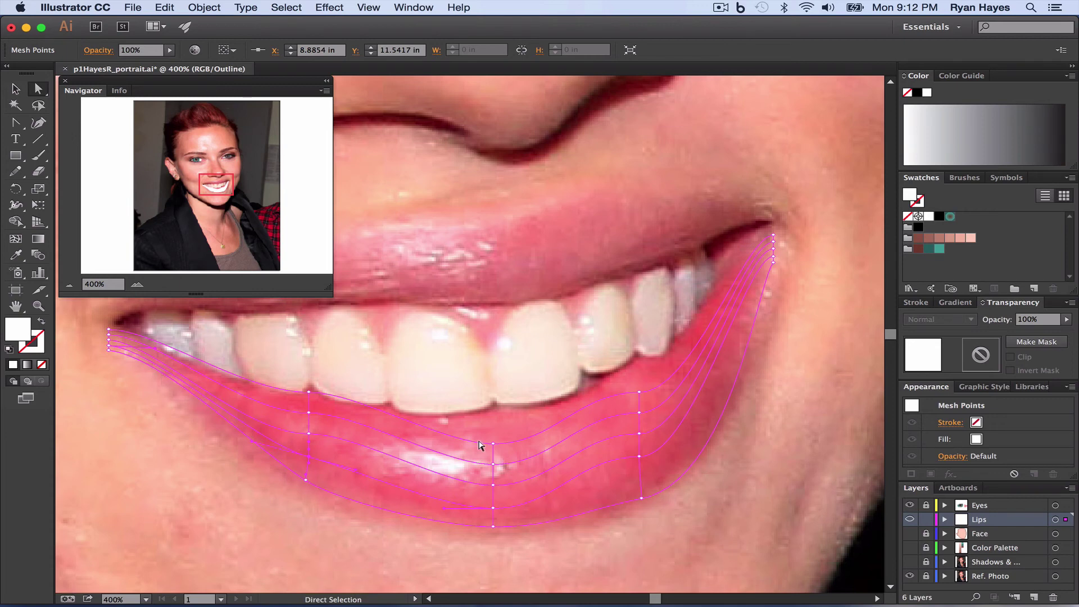
# Curve the top mesh row along the teeth, adjusting the left and right corner handles.
pyautogui.moveTo(487, 437)
pyautogui.mouseDown()
pyautogui.moveTo(490, 407)
pyautogui.moveTo(495, 417)
pyautogui.mouseUp()
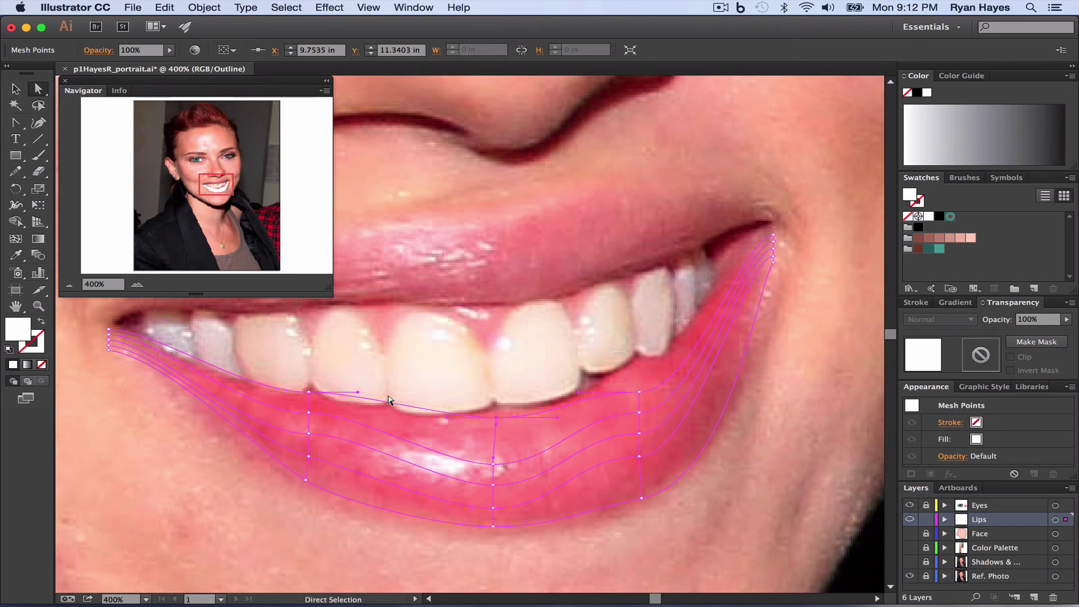
pyautogui.moveTo(354, 392); pyautogui.dragTo(344, 404)
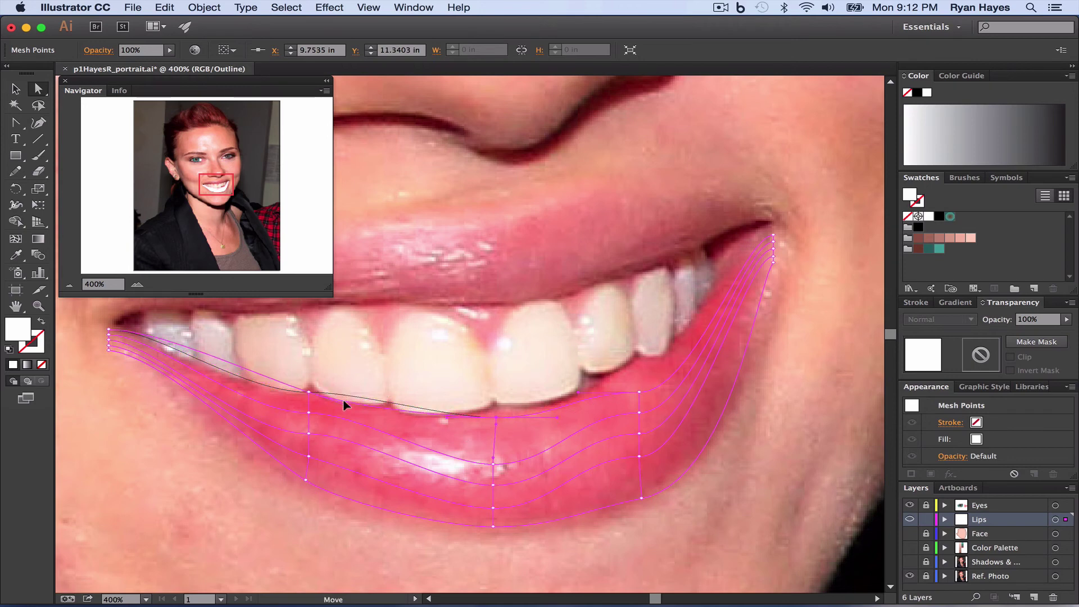
pyautogui.click(105, 330)
pyautogui.moveTo(158, 330); pyautogui.dragTo(142, 340)
pyautogui.moveTo(246, 371); pyautogui.dragTo(307, 398)
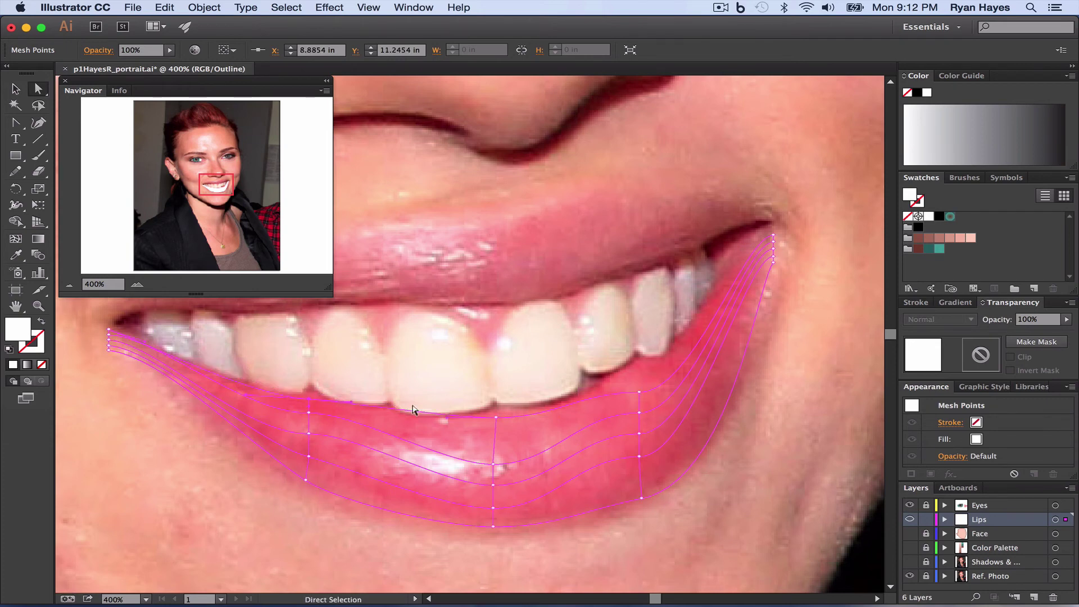
pyautogui.click(493, 415)
pyautogui.moveTo(633, 392); pyautogui.dragTo(576, 384)
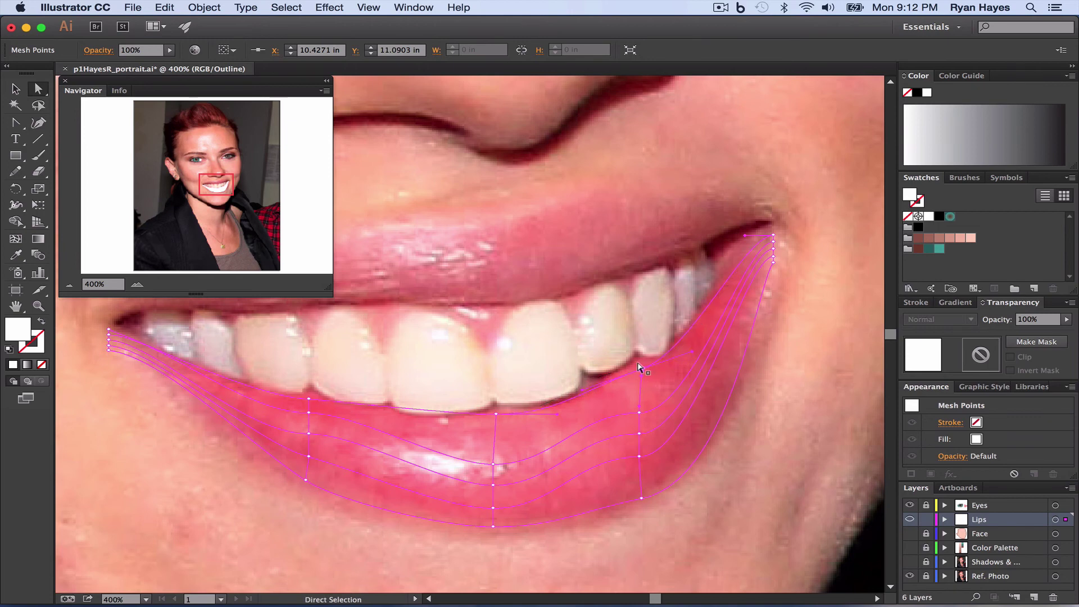
pyautogui.moveTo(638, 368); pyautogui.dragTo(641, 365)
pyautogui.moveTo(738, 232); pyautogui.dragTo(732, 229)
# Bend the top-edge segments and right-end handle with the Mesh tool to follow the teeth.
pyautogui.press('u')
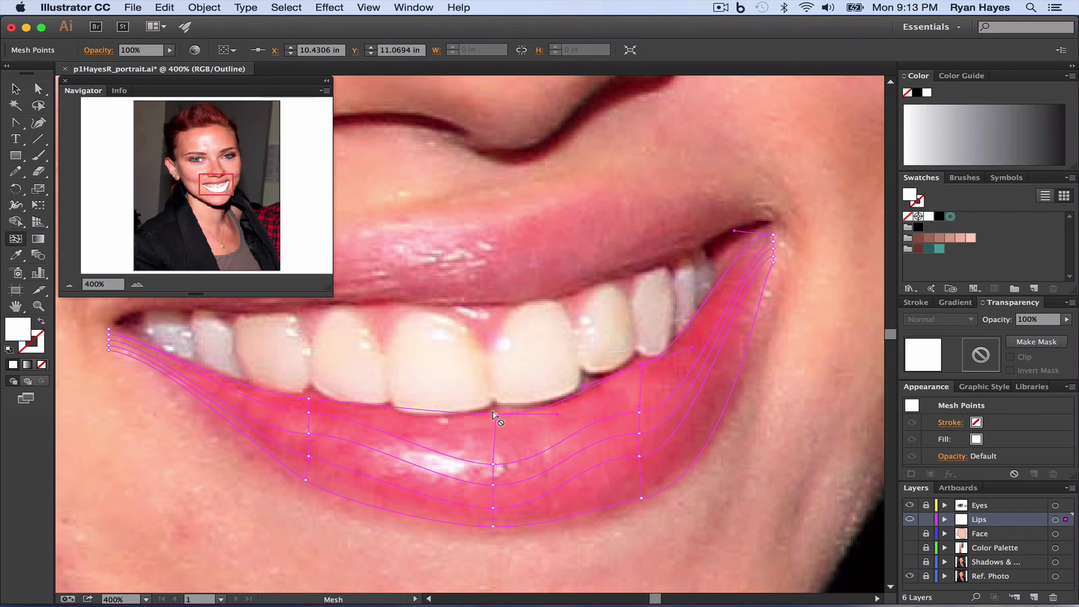
pyautogui.click(493, 415)
pyautogui.moveTo(345, 402); pyautogui.dragTo(351, 410)
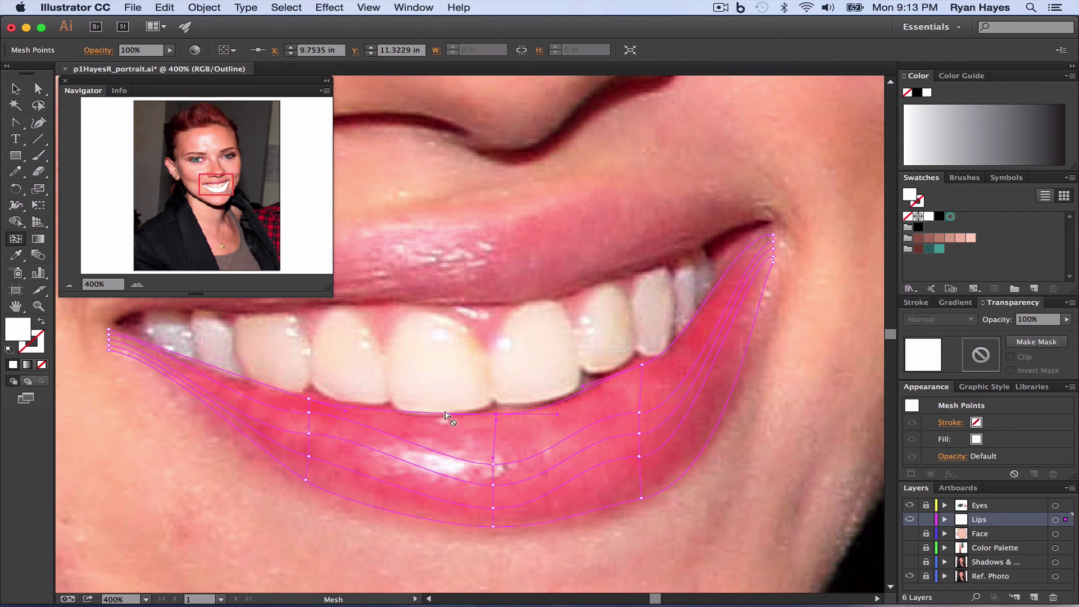
pyautogui.moveTo(446, 415); pyautogui.dragTo(444, 420)
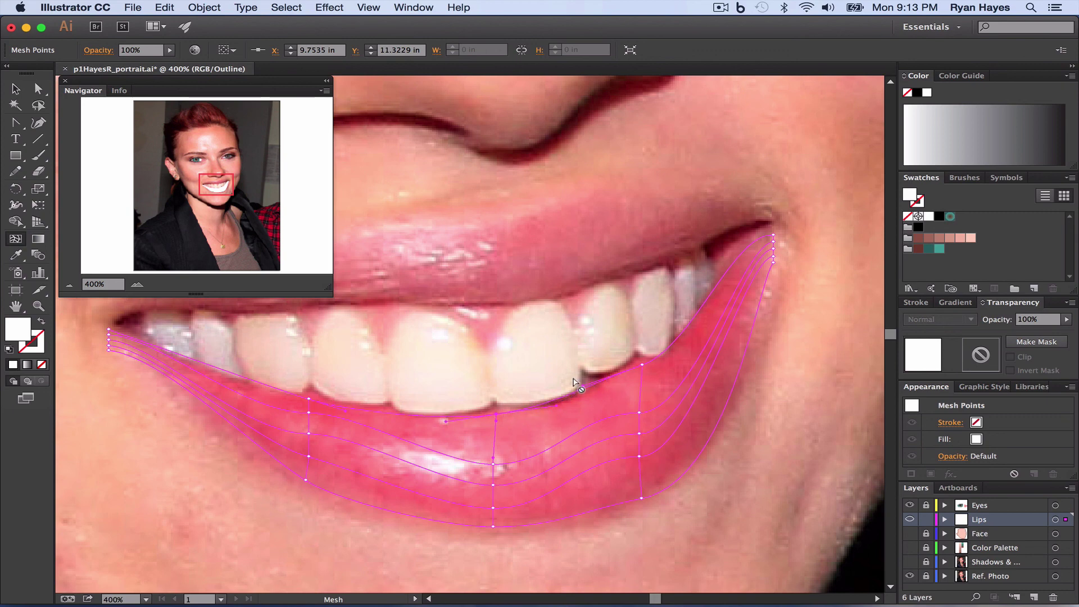
pyautogui.moveTo(579, 390); pyautogui.dragTo(581, 399)
pyautogui.moveTo(643, 363); pyautogui.dragTo(687, 337)
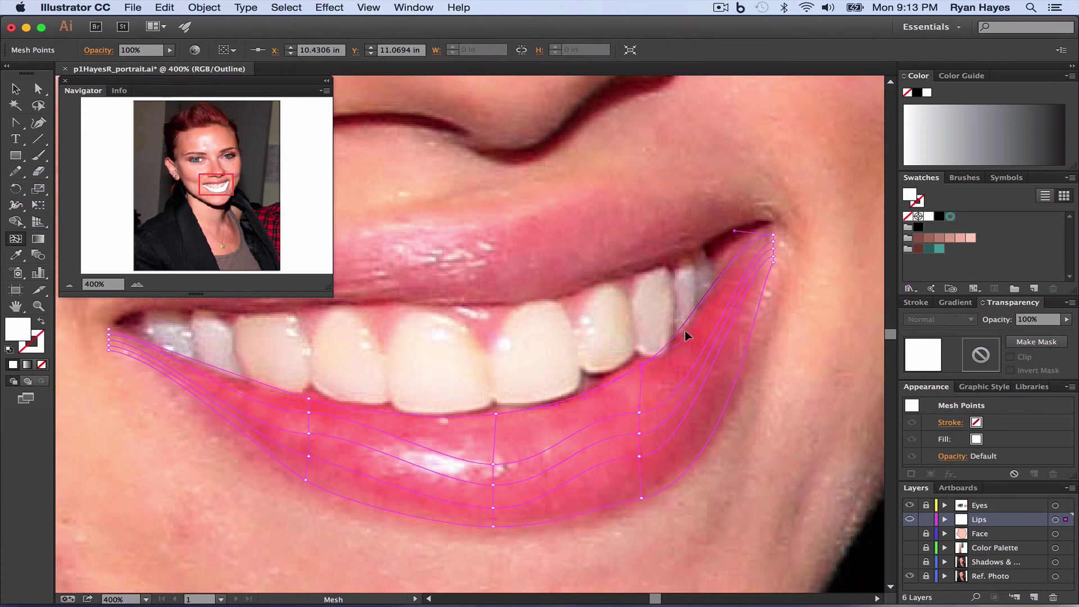
pyautogui.moveTo(734, 230); pyautogui.dragTo(726, 261)
pyautogui.press('super')
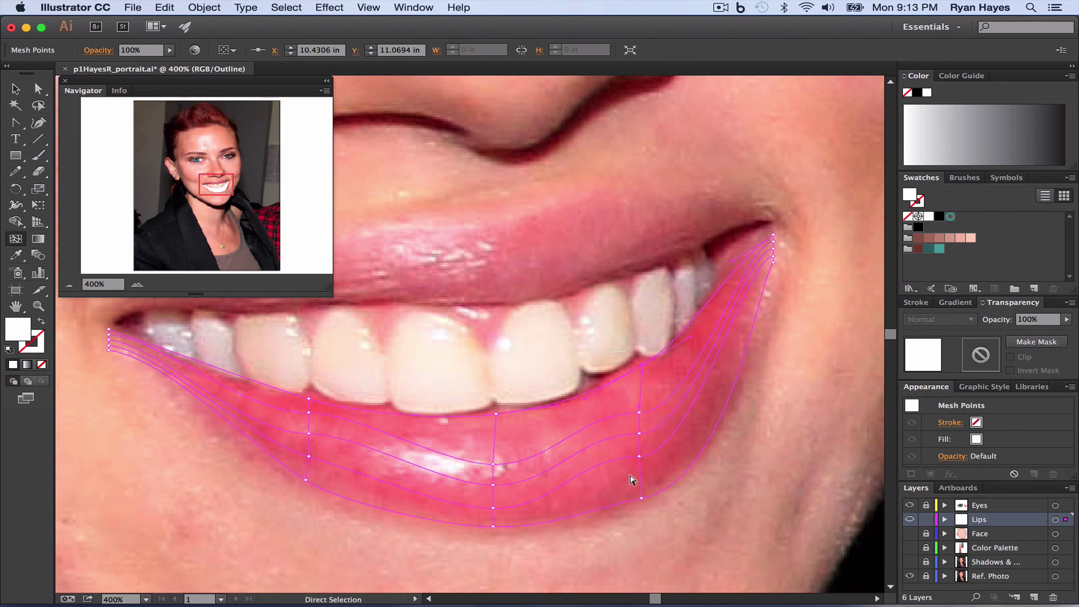